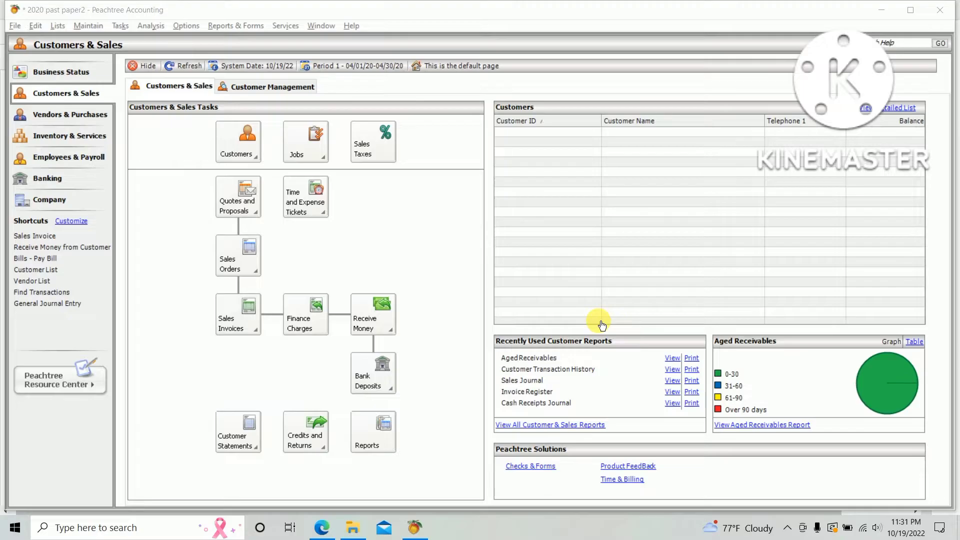
# Step: Open the Vendor Defaults dialog from Maintain > Default Information > Vendors
pyautogui.click(315, 530)
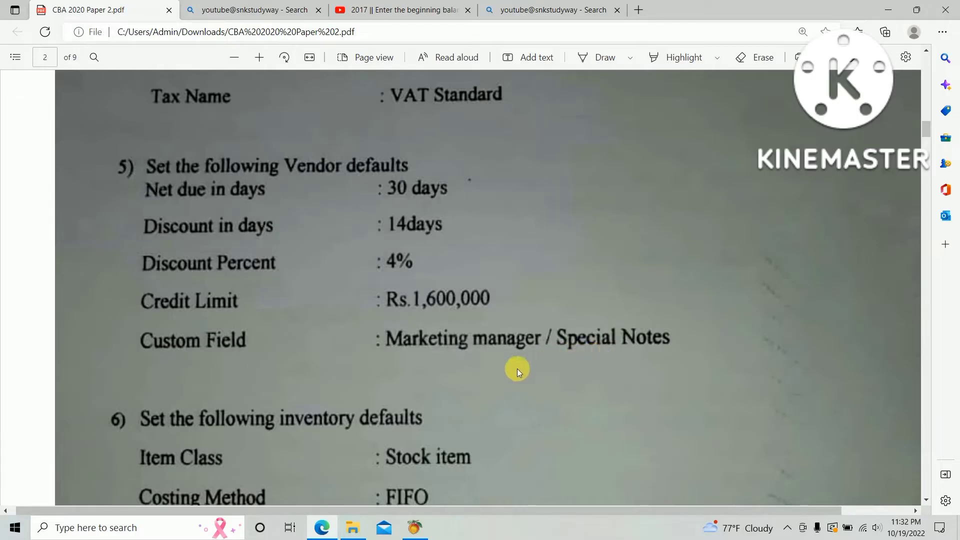
pyautogui.click(414, 528)
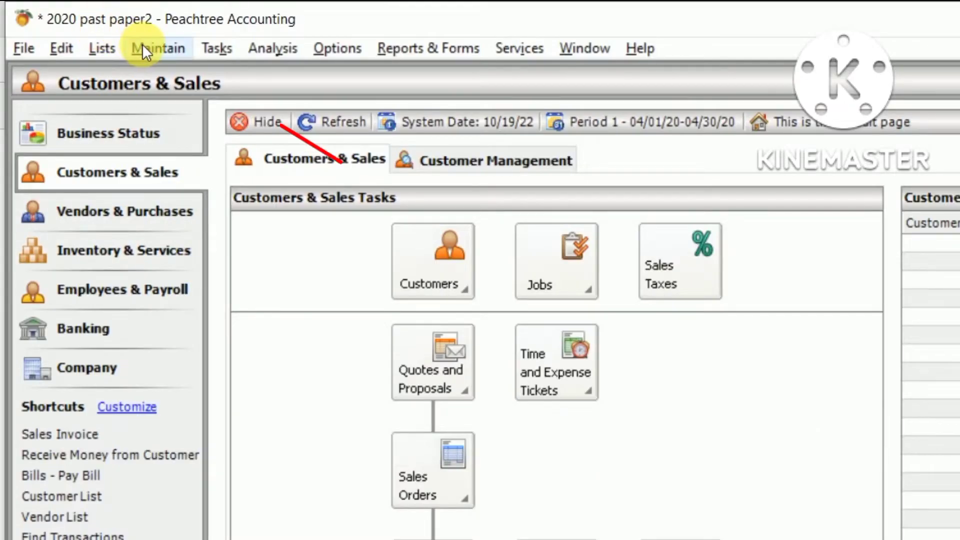
pyautogui.click(143, 46)
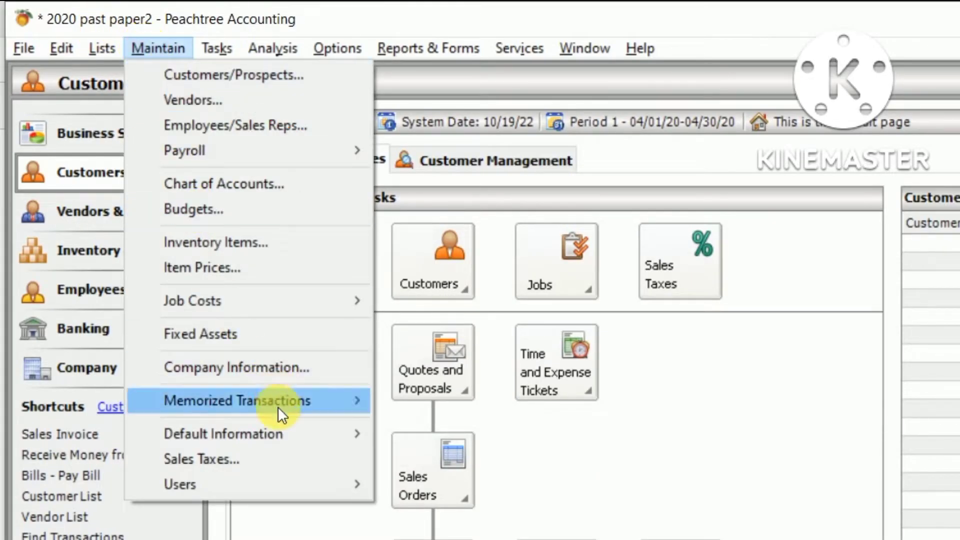
pyautogui.moveTo(286, 434)
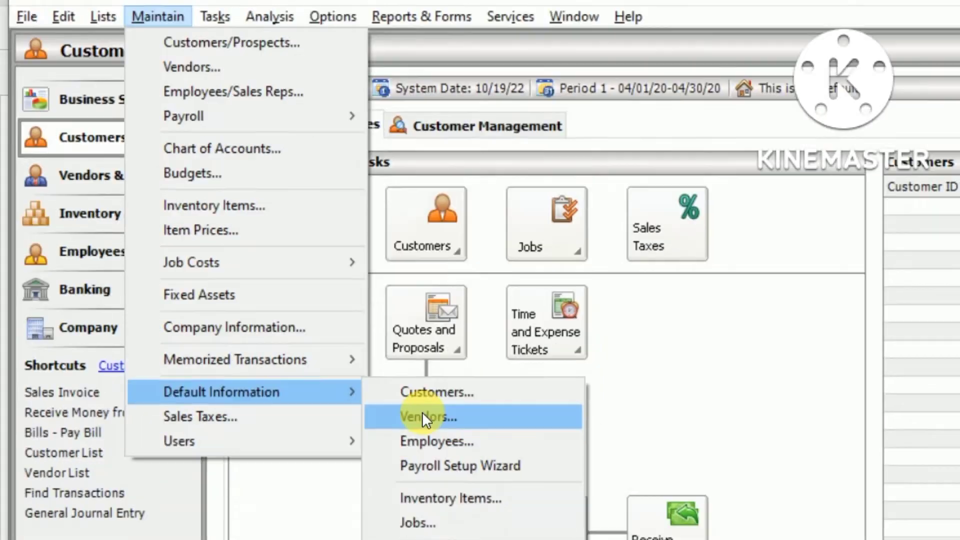
pyautogui.click(429, 456)
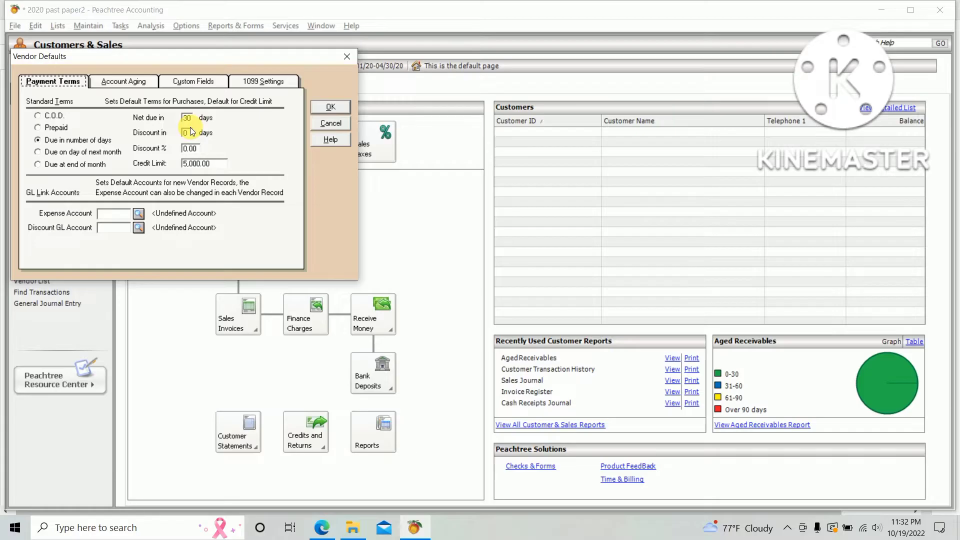
pyautogui.hotkey('alt', 'Tab')
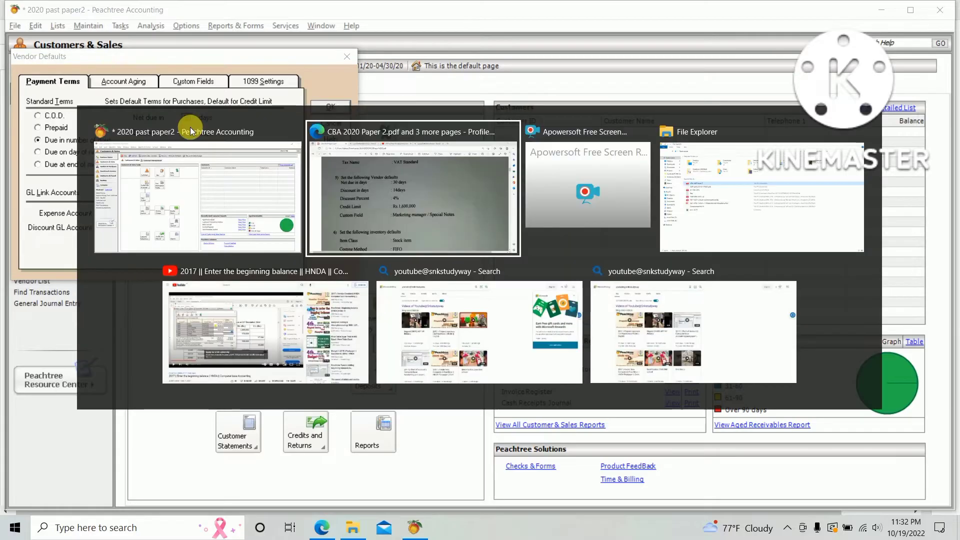
pyautogui.hotkey('alt', 'Tab')
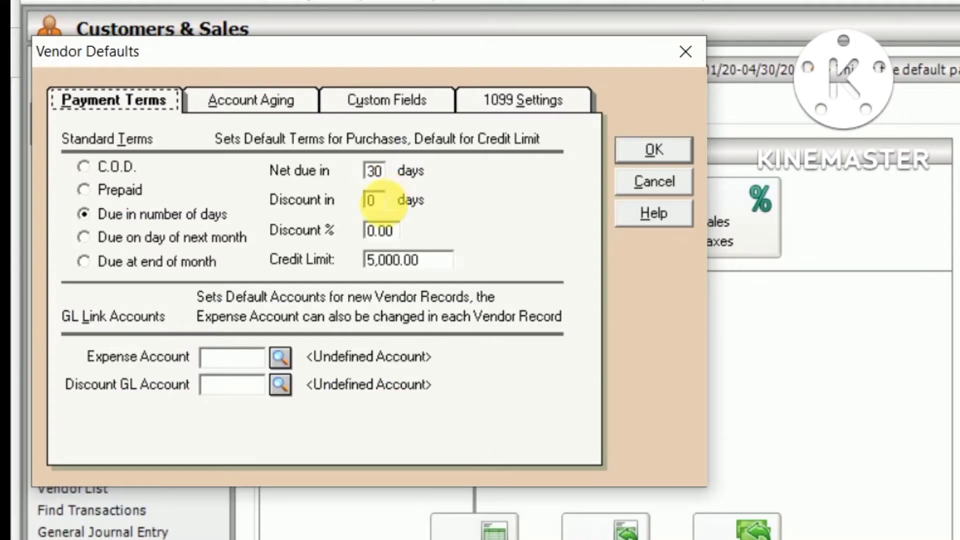
# Step: On Payment Terms, enter 14 discount days, a 4% discount and a 1,600,000 credit limit
pyautogui.click(374, 200)
pyautogui.write('14')
pyautogui.press('Tab')
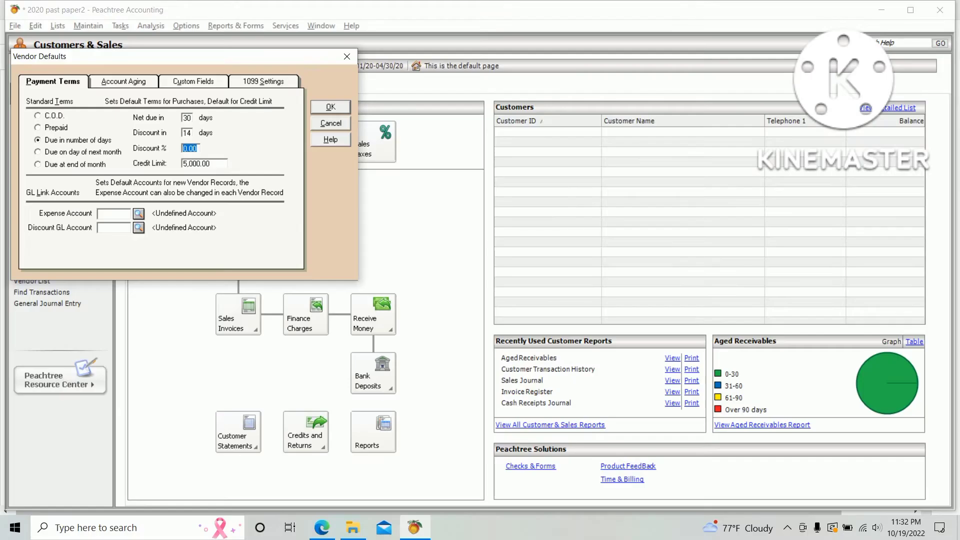
pyautogui.hotkey('alt', 'Tab')
pyautogui.hotkey('alt', 'Tab')
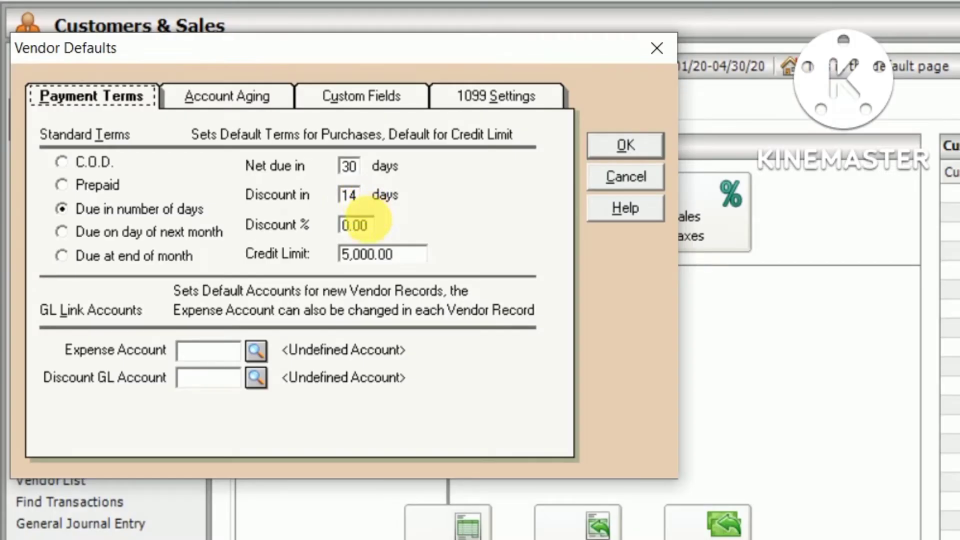
pyautogui.doubleClick(356, 225)
pyautogui.write('4')
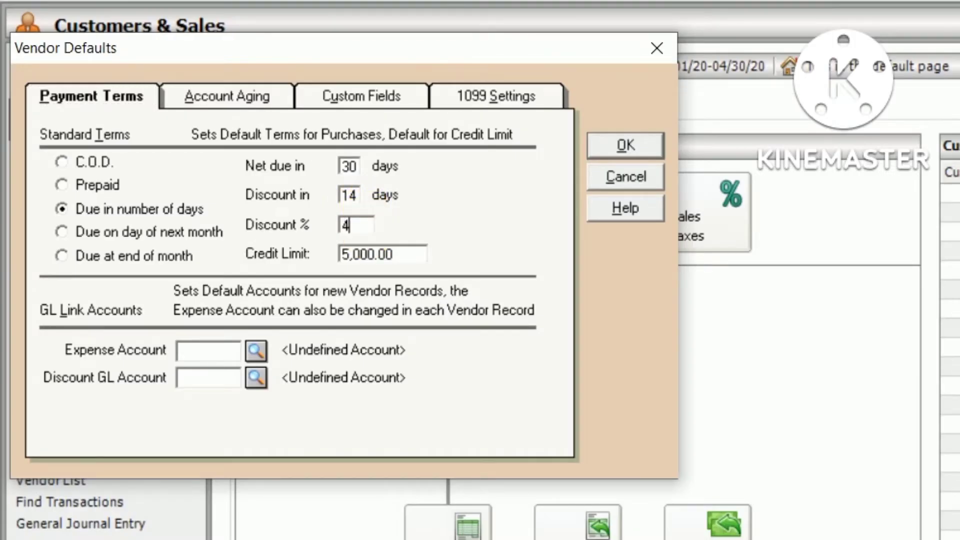
pyautogui.press('Tab')
pyautogui.hotkey('alt', 'Tab')
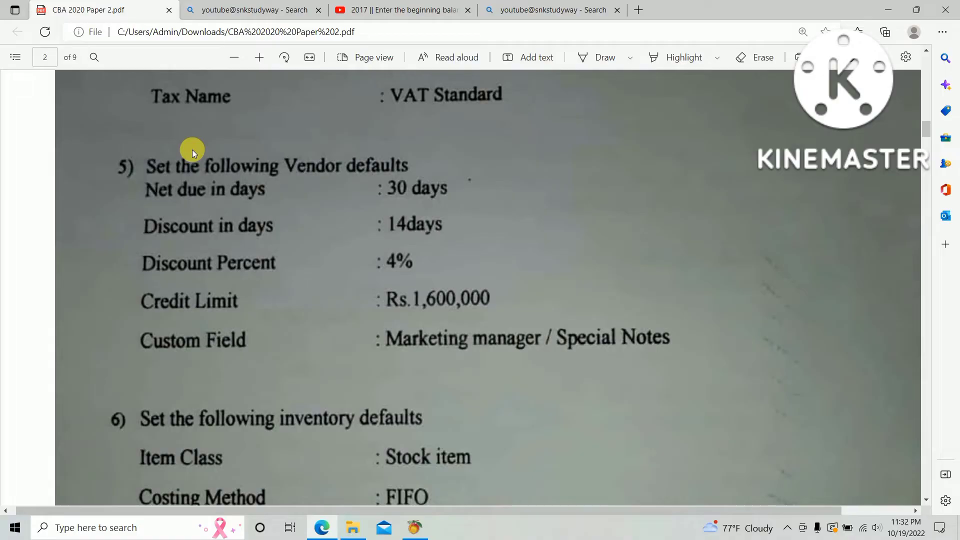
pyautogui.hotkey('alt', 'Tab')
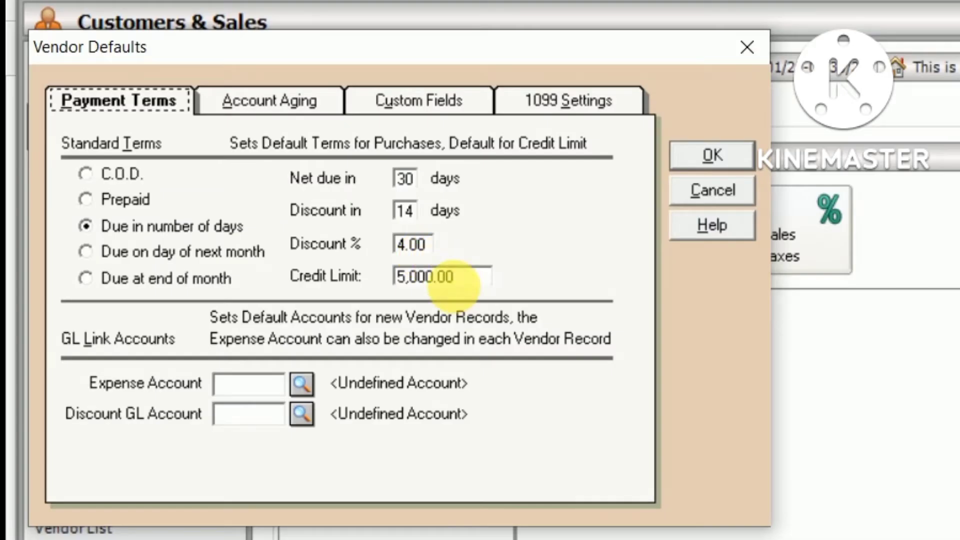
pyautogui.doubleClick(468, 289)
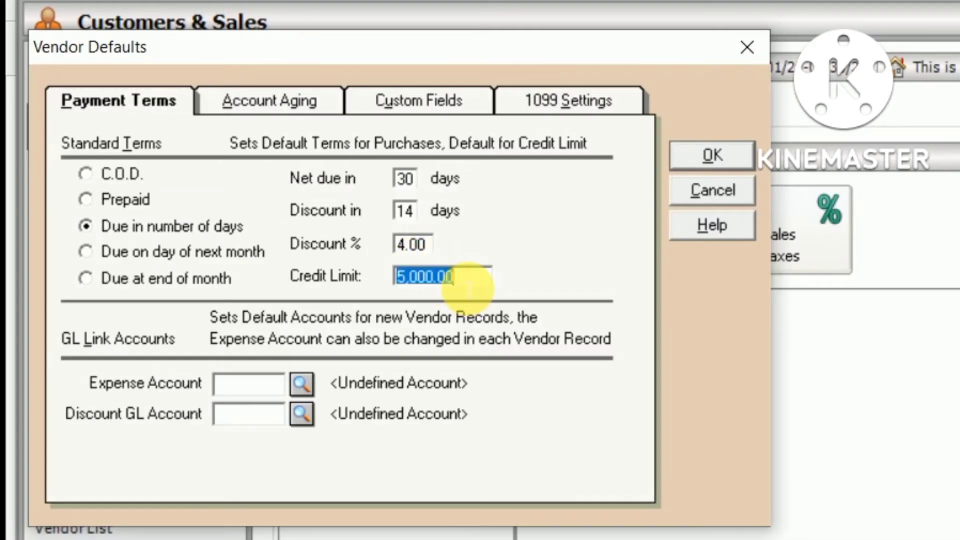
pyautogui.write('1600000')
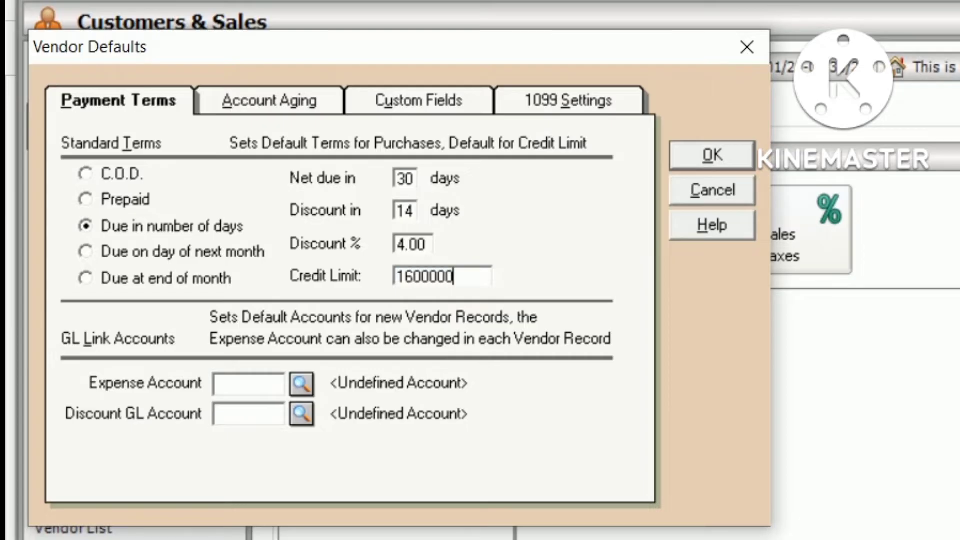
pyautogui.press('Tab')
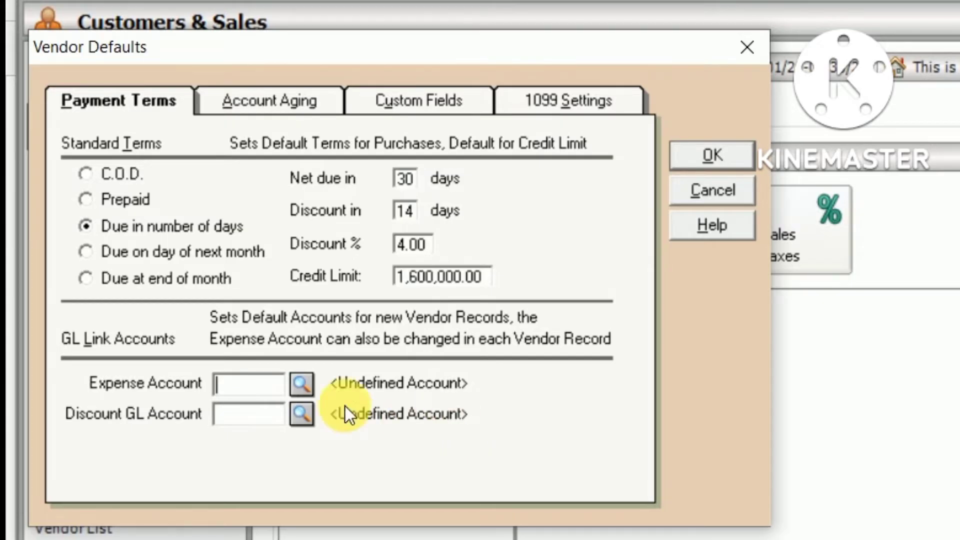
# Step: Set the default expense account to 30400 Cost of Sales
pyautogui.click(302, 384)
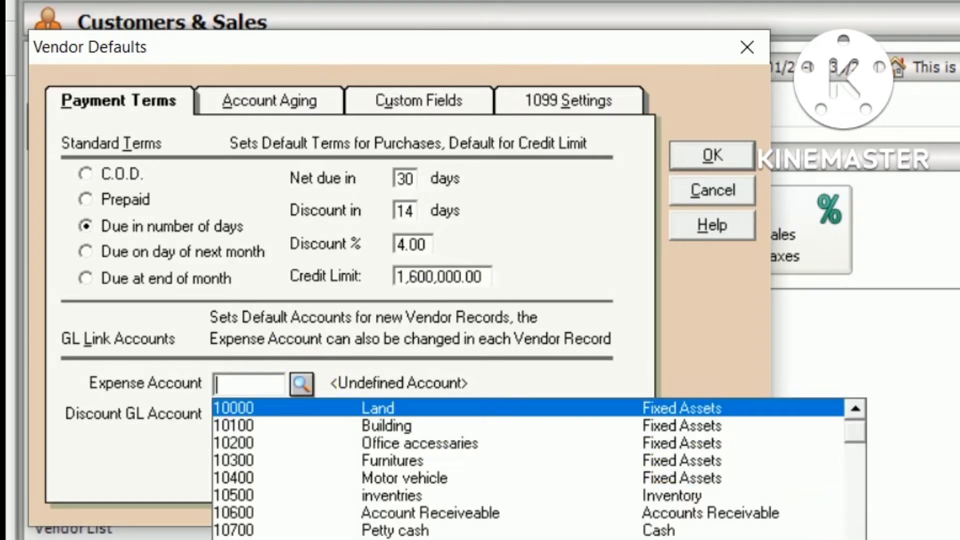
pyautogui.scroll(-5, 539, 468)
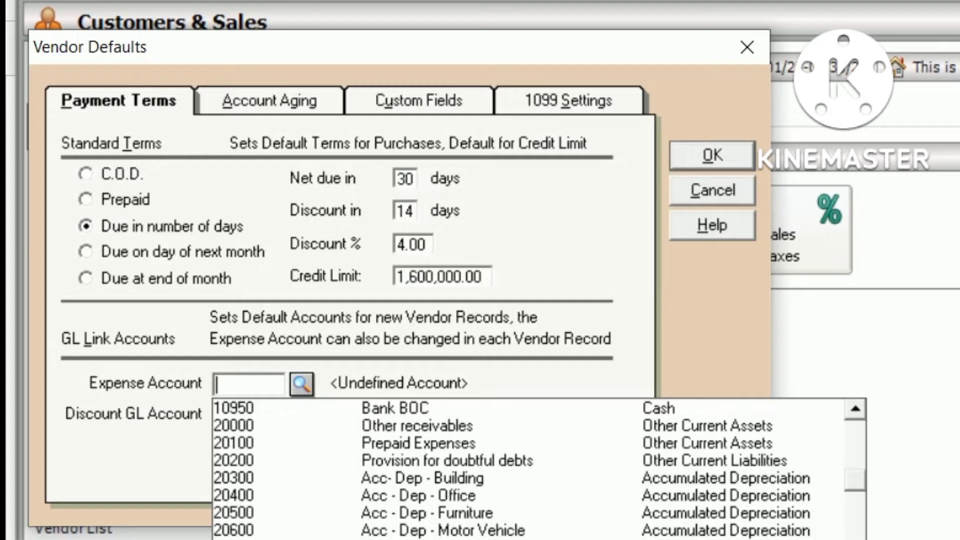
pyautogui.scroll(-2, 438, 481)
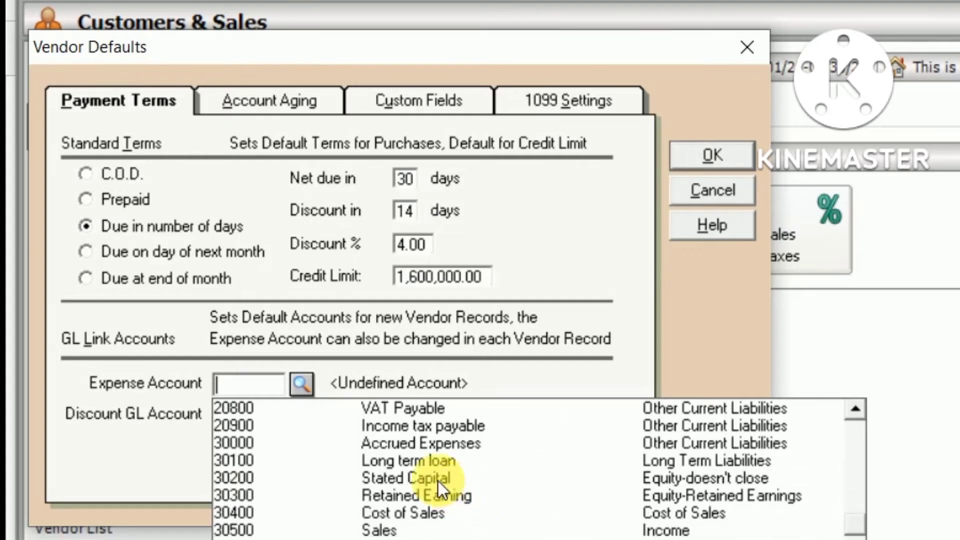
pyautogui.click(418, 514)
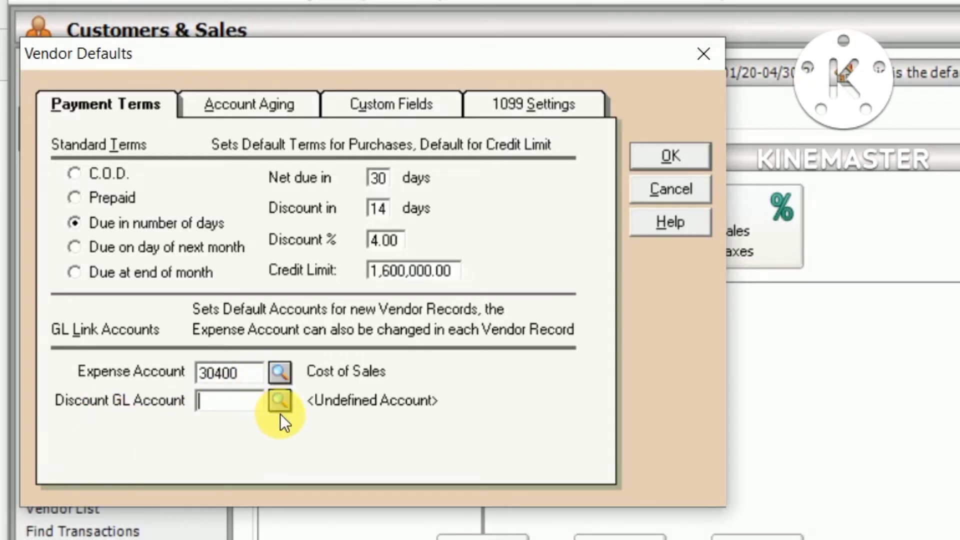
# Step: Choose 40900 Discount Allowed as the default discount GL account
pyautogui.click(280, 400)
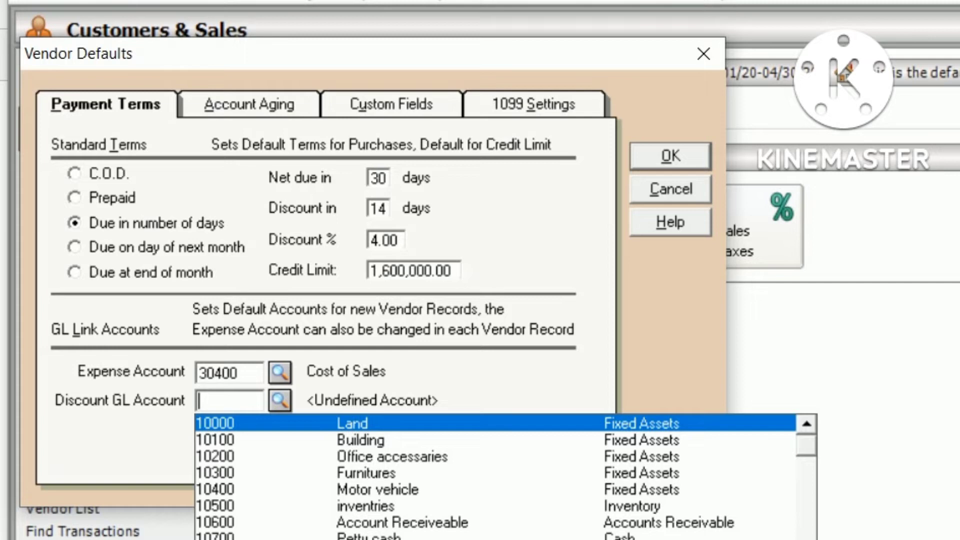
pyautogui.scroll(-4, 506, 477)
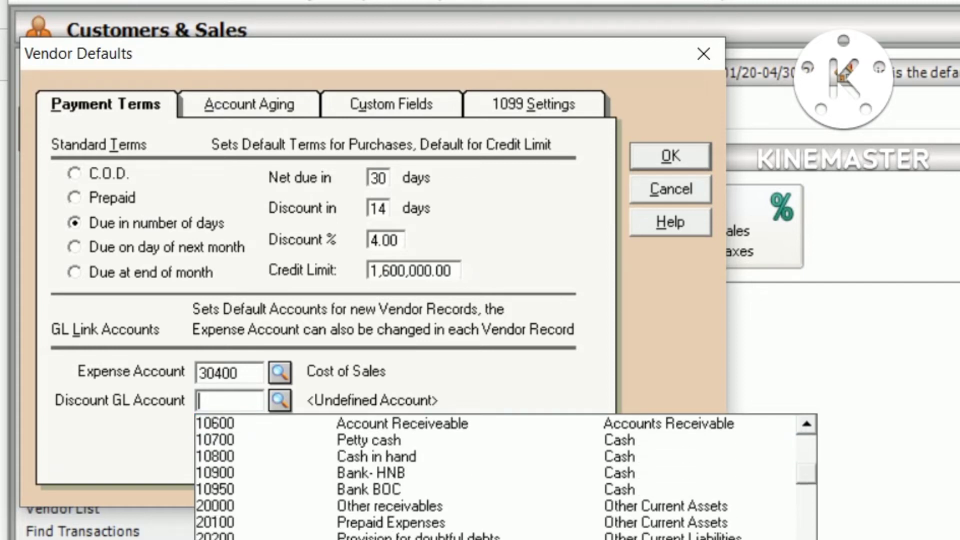
pyautogui.scroll(-4, 506, 477)
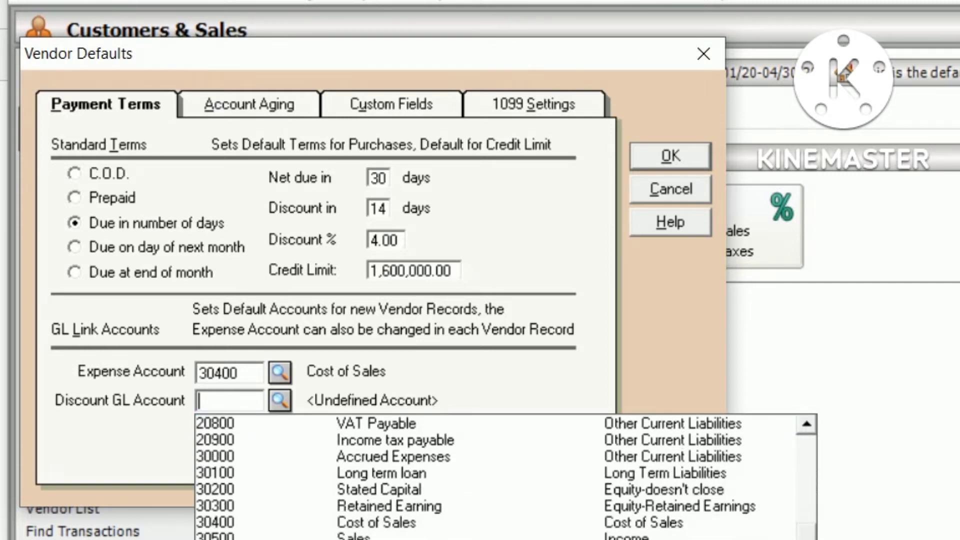
pyautogui.scroll(-4, 506, 477)
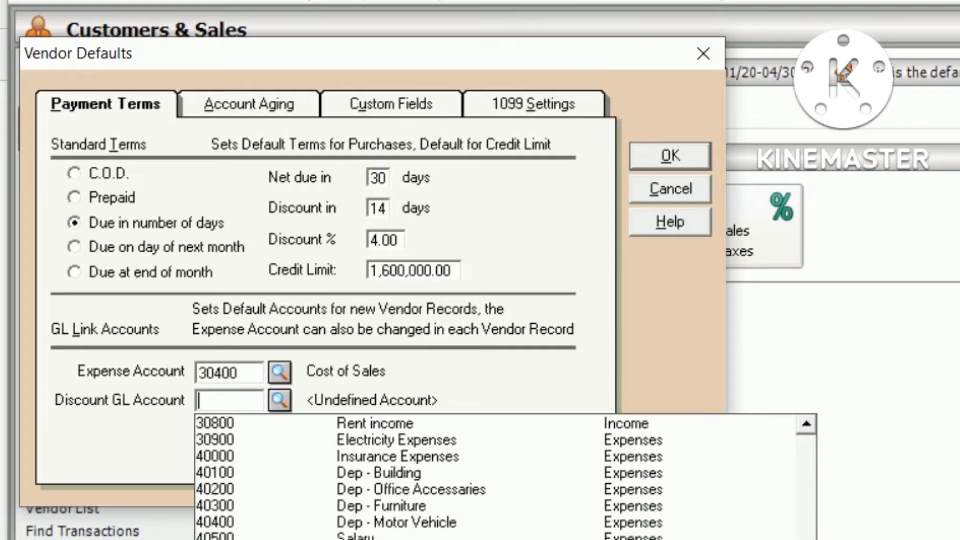
pyautogui.click(506, 477)
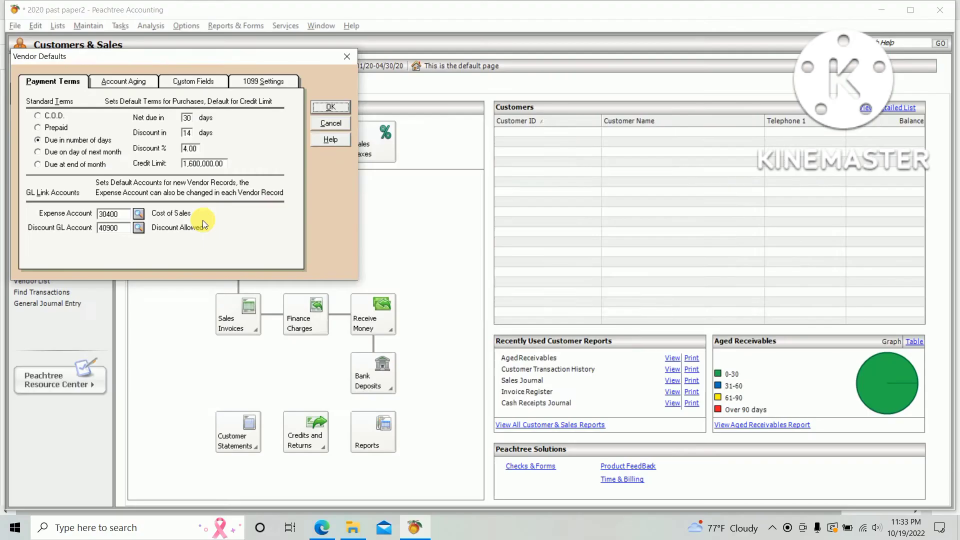
# Step: On the Custom Fields tab, replace the first label with 'Marketing Manage'
pyautogui.hotkey('alt', 'Tab')
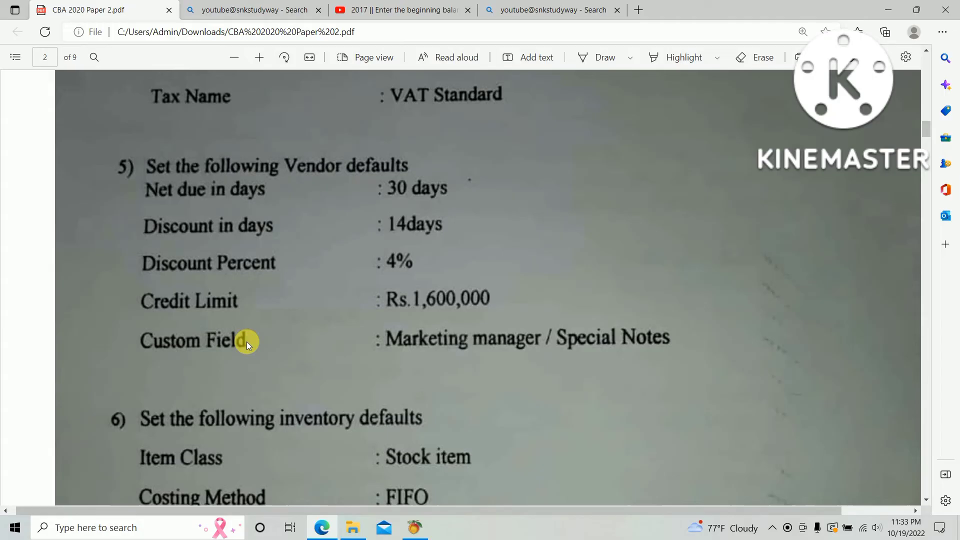
pyautogui.hotkey('alt', 'Tab')
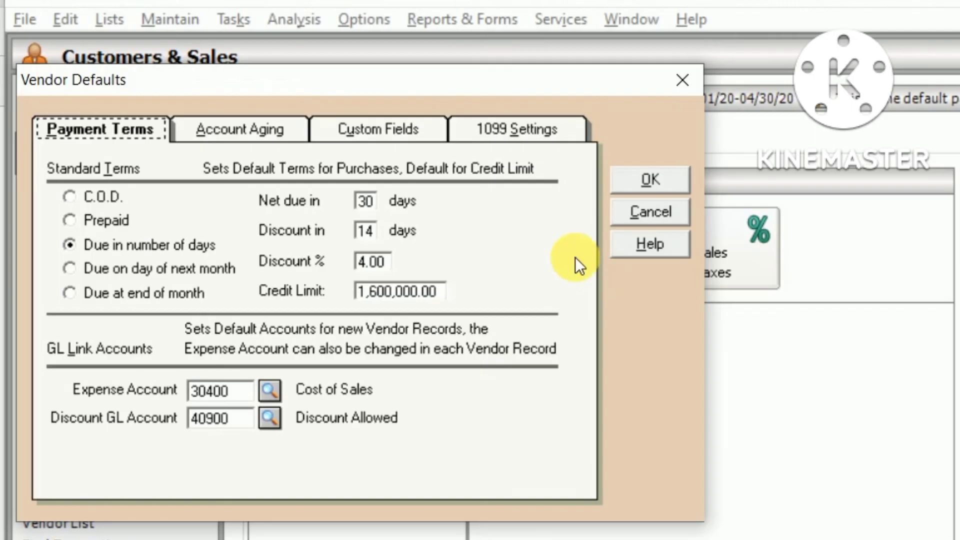
pyautogui.click(388, 132)
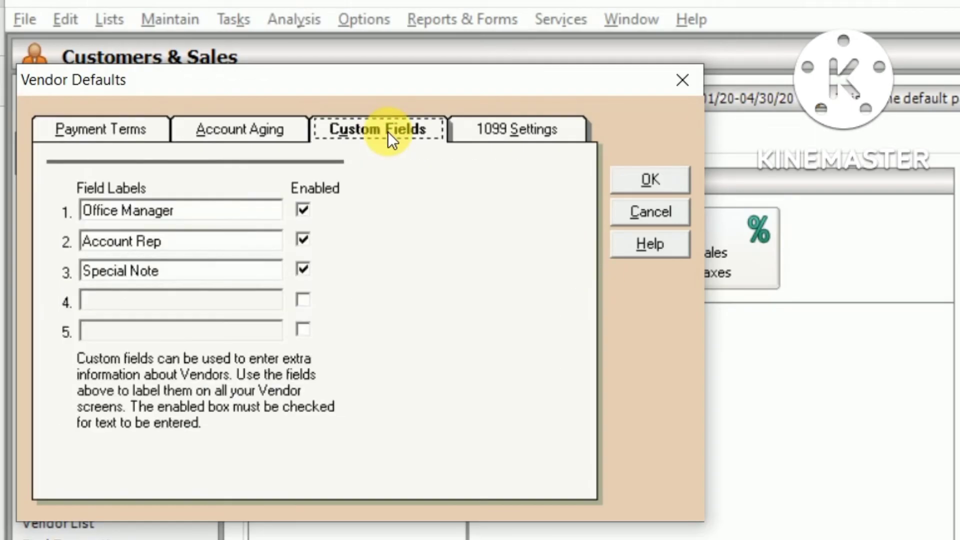
pyautogui.doubleClick(190, 213)
pyautogui.press('BackSpace')
pyautogui.press('BackSpace')
pyautogui.press('BackSpace')
pyautogui.press('BackSpace')
pyautogui.press('BackSpace')
pyautogui.press('BackSpace')
pyautogui.press('BackSpace')
pyautogui.press('BackSpace')
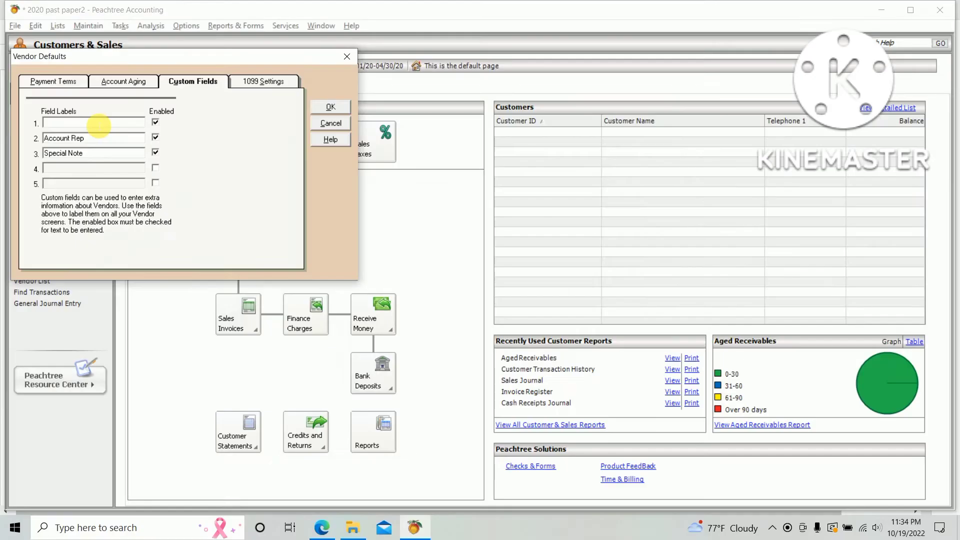
pyautogui.hotkey('alt', 'Tab')
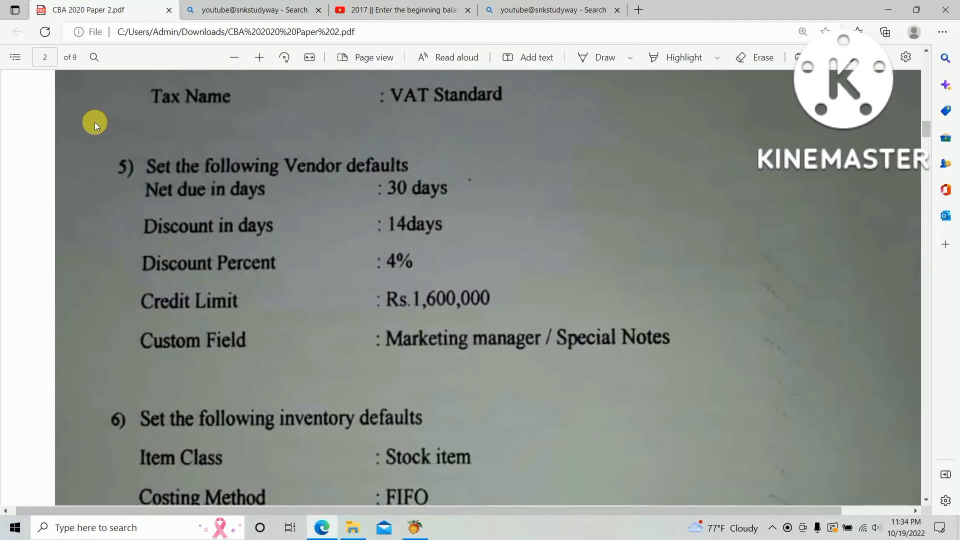
pyautogui.hotkey('alt', 'Tab')
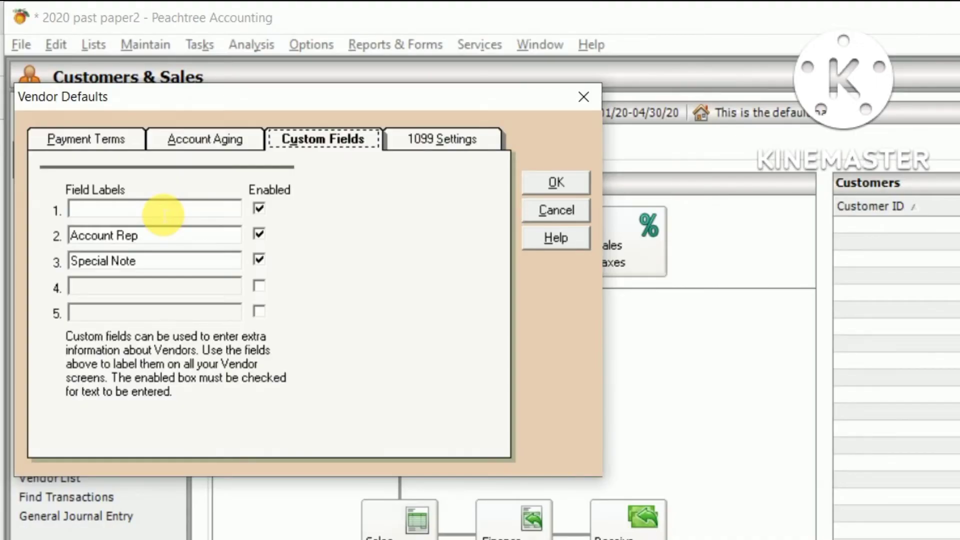
pyautogui.click(164, 214)
pyautogui.write('Mark')
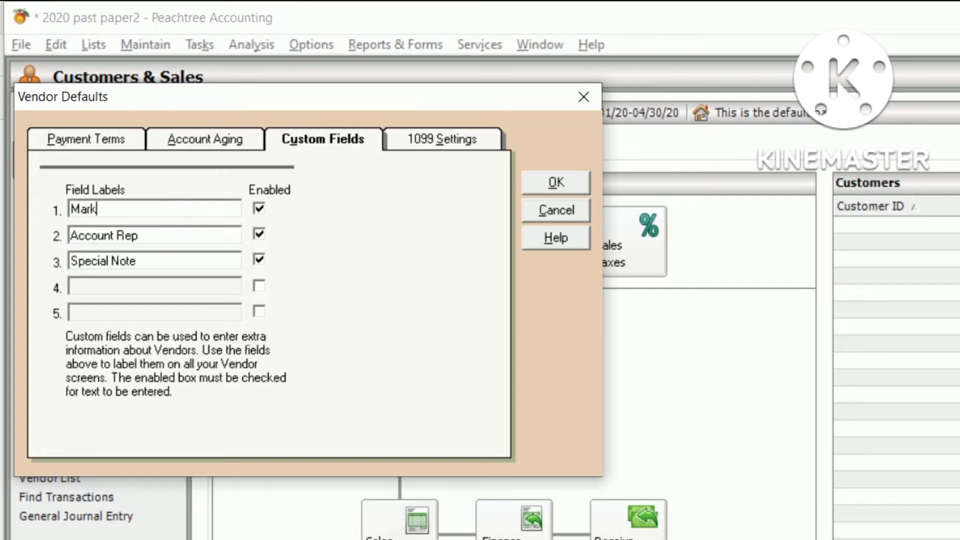
pyautogui.write('eting Manage')
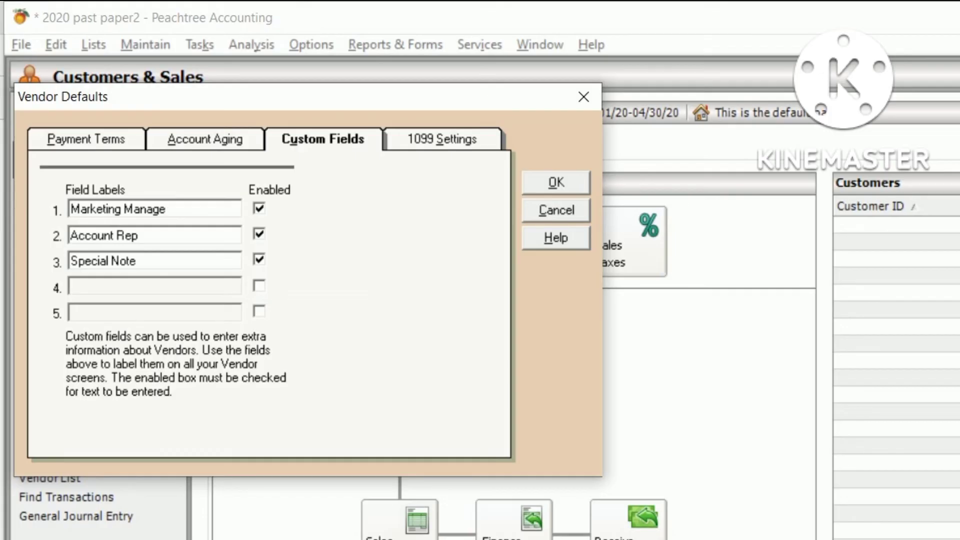
# Step: Rename the second label from Account Rep to 'Special Notes' and clear the third label
pyautogui.doubleClick(190, 237)
pyautogui.click(189, 237)
pyautogui.press('BackSpace')
pyautogui.press('BackSpace')
pyautogui.press('BackSpace')
pyautogui.press('BackSpace')
pyautogui.press('BackSpace')
pyautogui.press('BackSpace')
pyautogui.press('BackSpace')
pyautogui.press('BackSpace')
pyautogui.press('BackSpace')
pyautogui.press('BackSpace')
pyautogui.press('BackSpace')
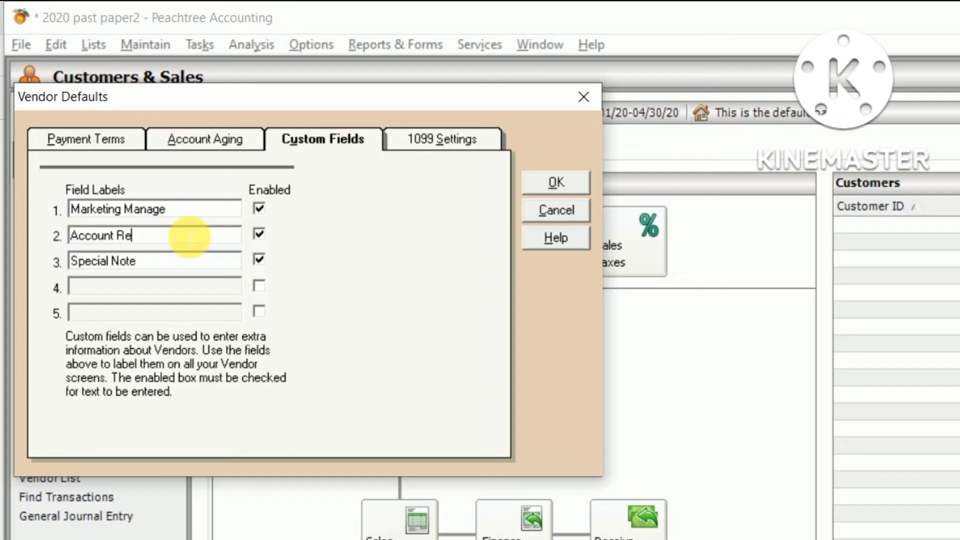
pyautogui.write('S')
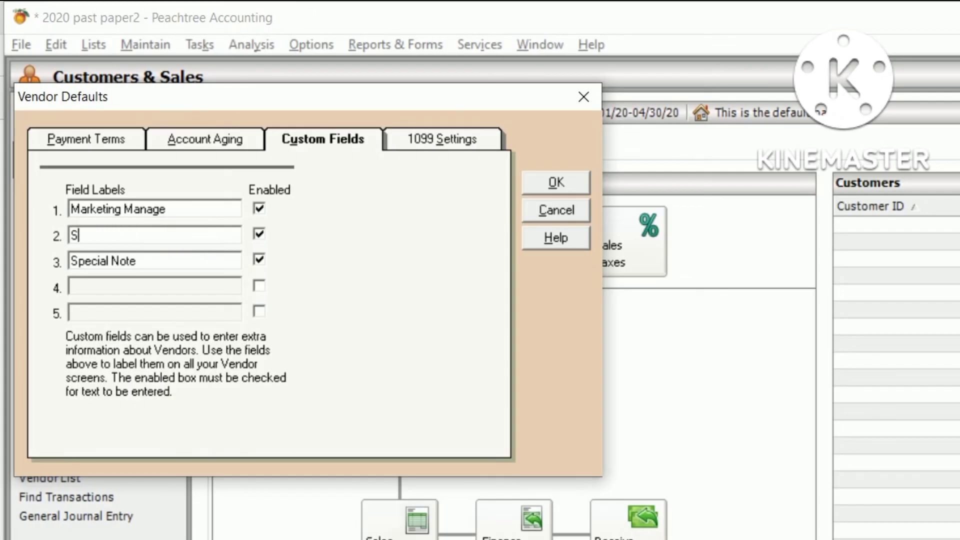
pyautogui.write('pecial Notes')
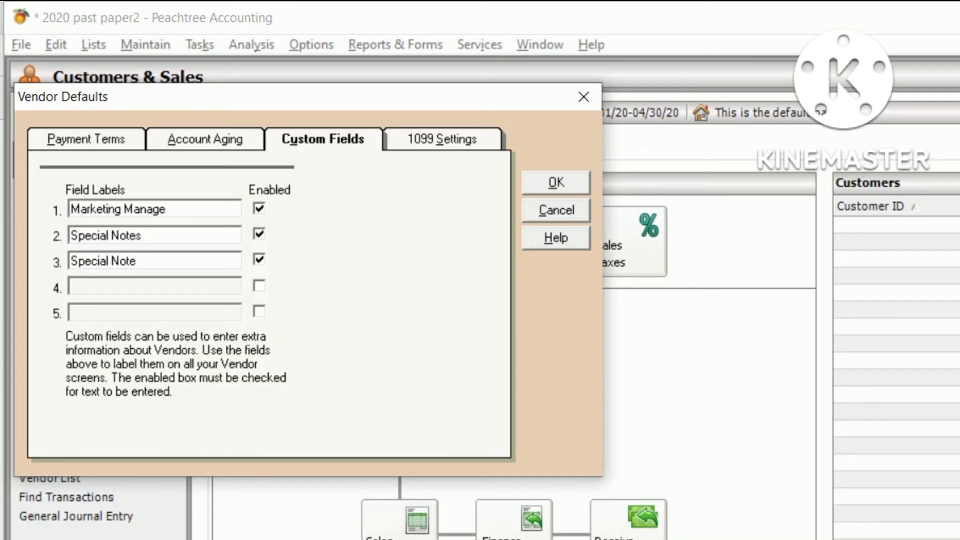
pyautogui.doubleClick(189, 261)
pyautogui.press('BackSpace')
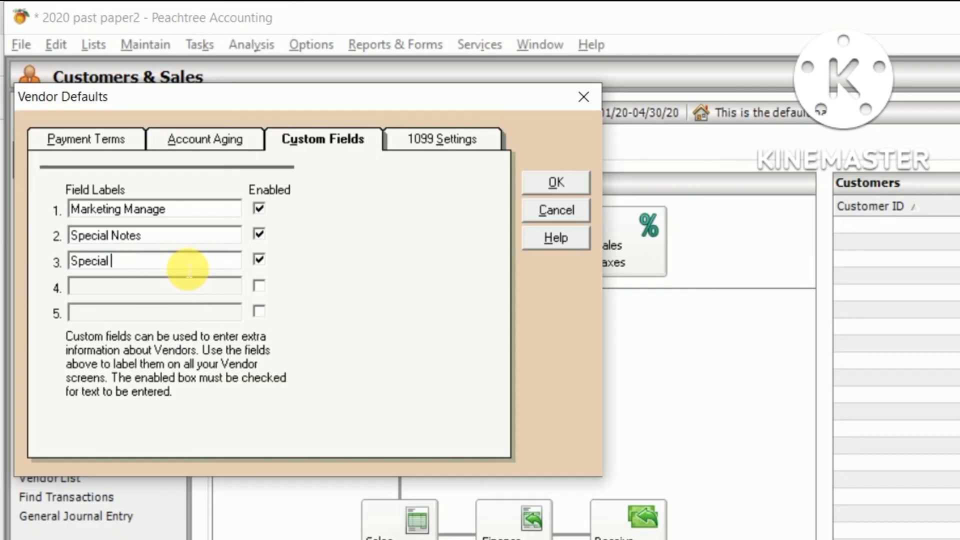
pyautogui.press('BackSpace')
pyautogui.press('BackSpace')
pyautogui.press('BackSpace')
pyautogui.press('BackSpace')
pyautogui.press('BackSpace')
pyautogui.press('BackSpace')
pyautogui.press('BackSpace')
pyautogui.press('BackSpace')
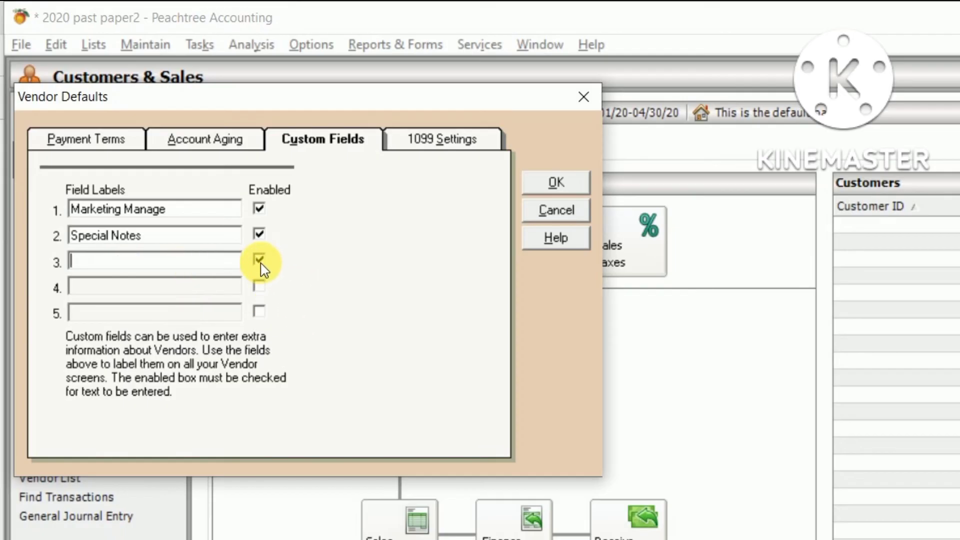
# Step: Save the vendor defaults with OK, closing the dialog
pyautogui.click(550, 192)
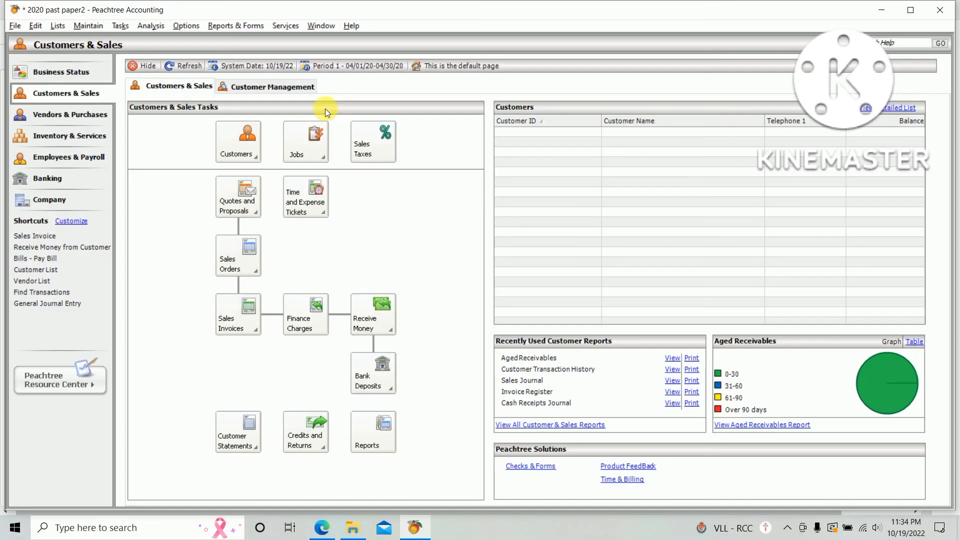